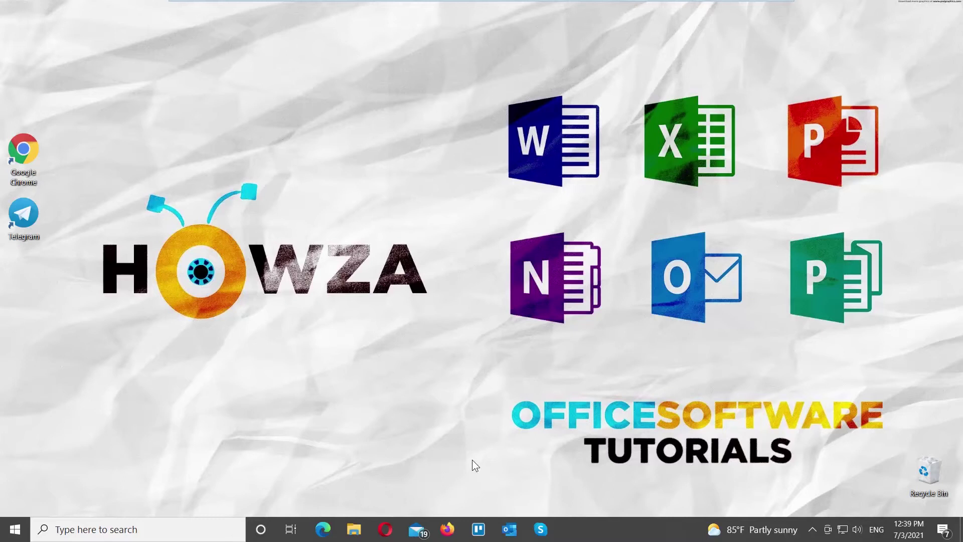
- Bring Skype to the front and choose Settings from the '...' menu beside the profile
left_click(541, 529)
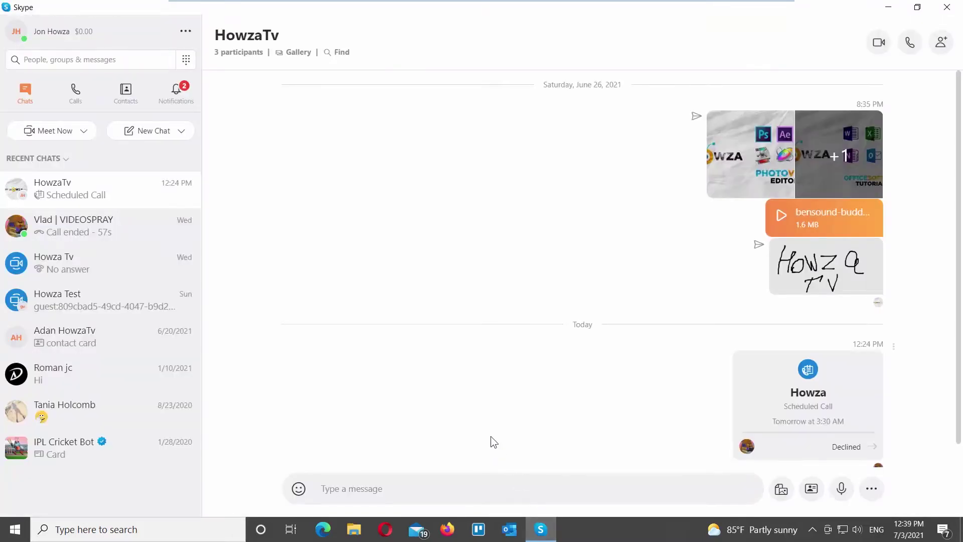
left_click(186, 32)
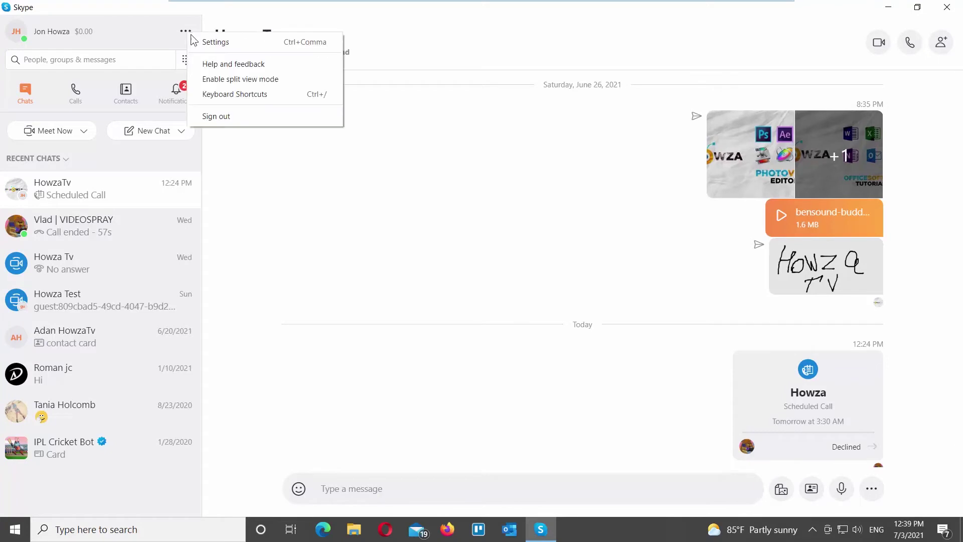
left_click(215, 42)
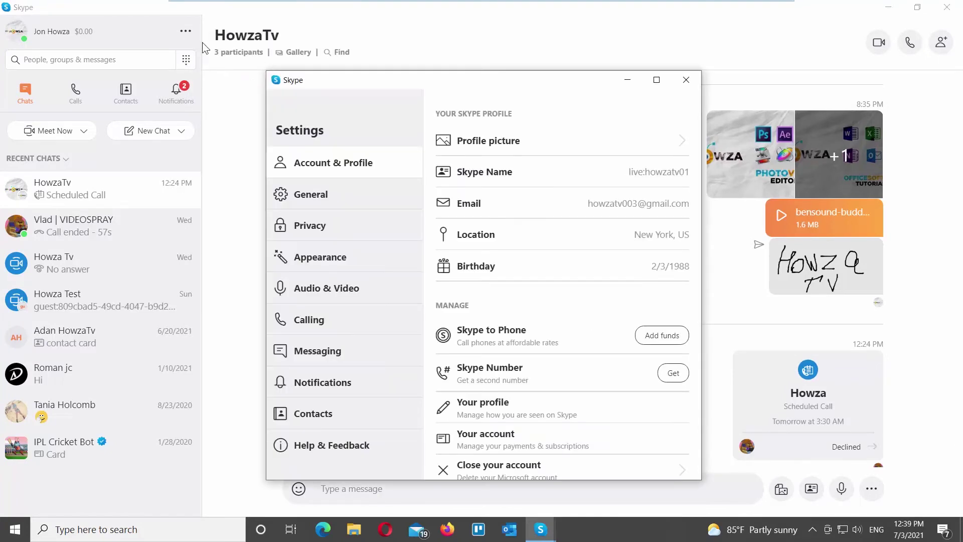
- Under Messaging, toggle Read receipts off and on twice, ending enabled, and close Settings
left_click(351, 354)
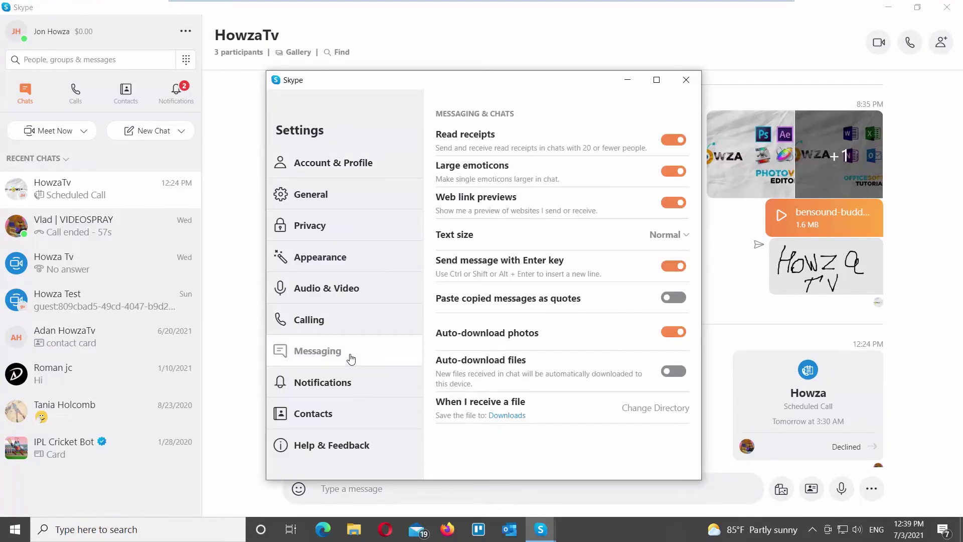
left_click(673, 144)
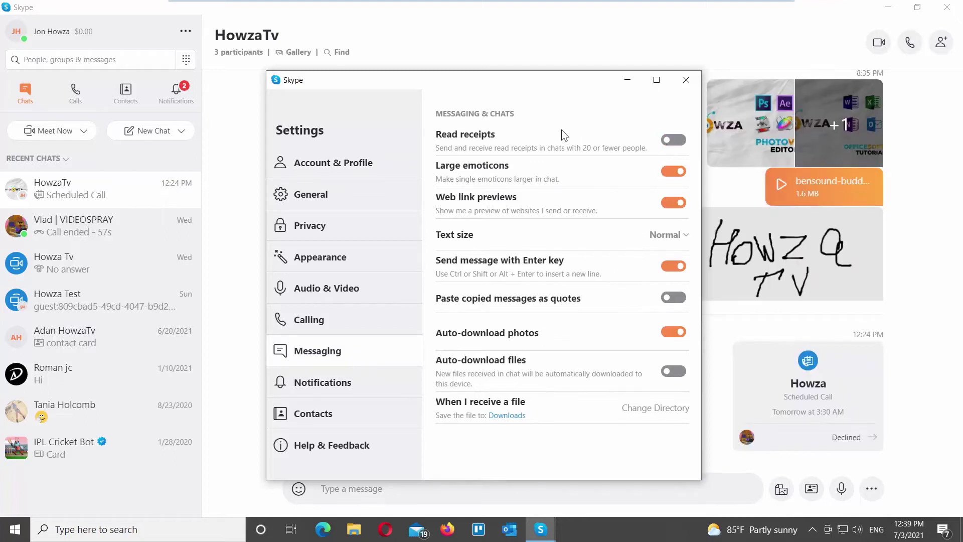
left_click(674, 143)
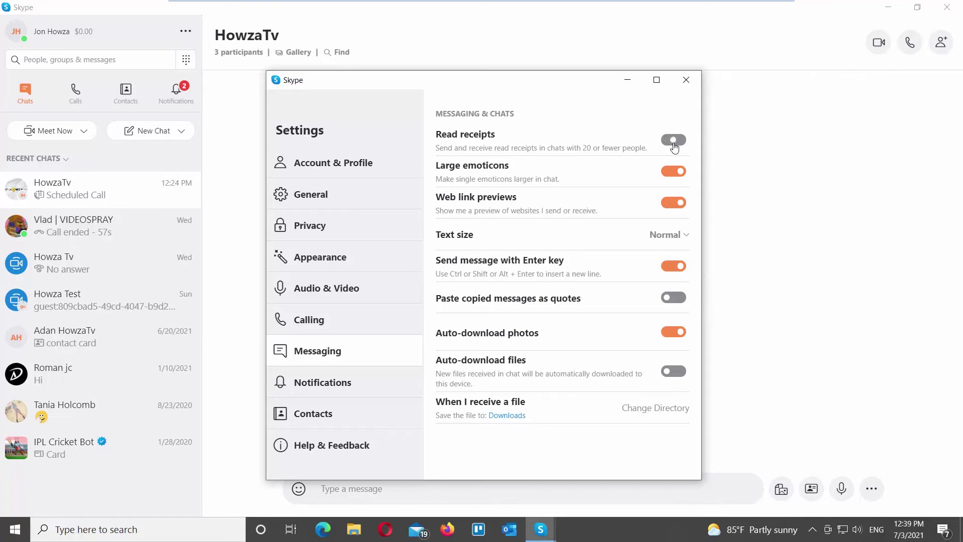
mouse_move(873, 444)
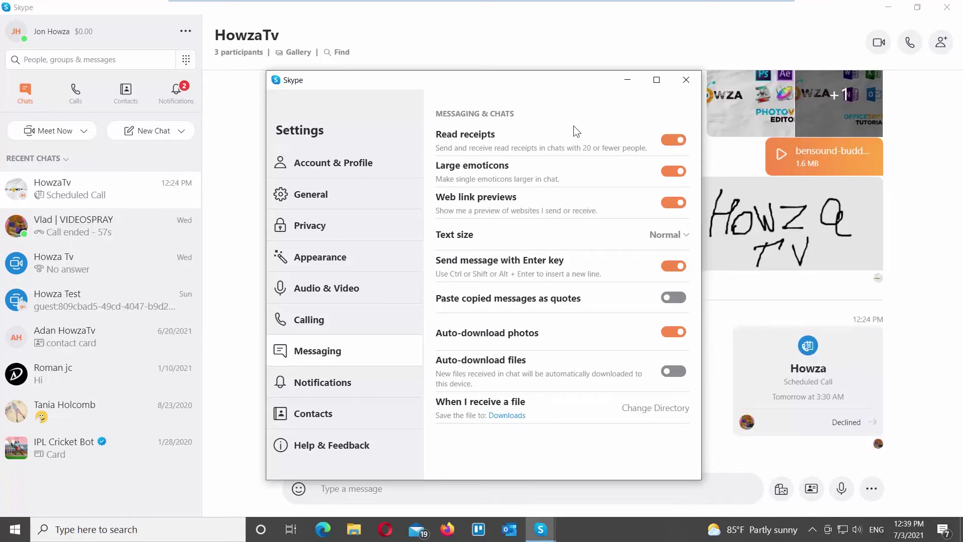
left_click(660, 142)
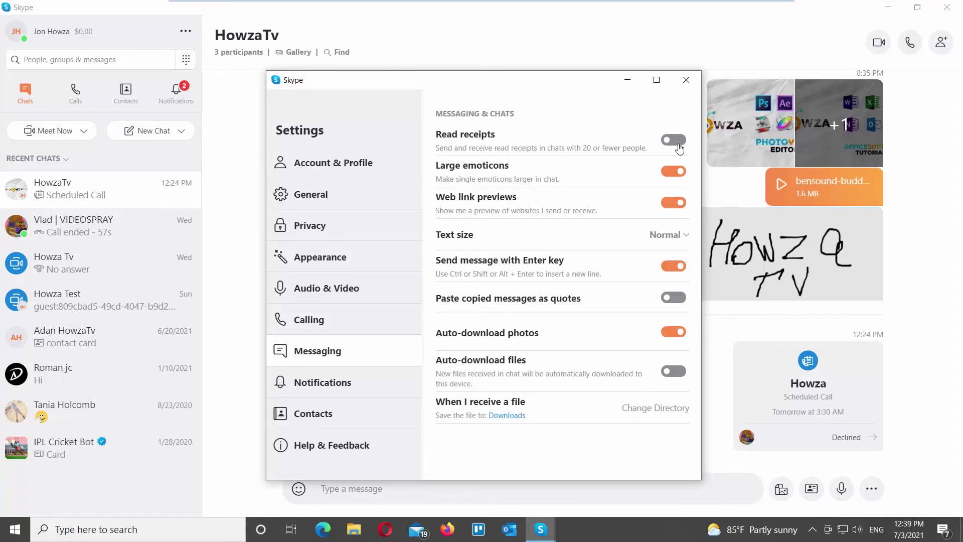
left_click(674, 140)
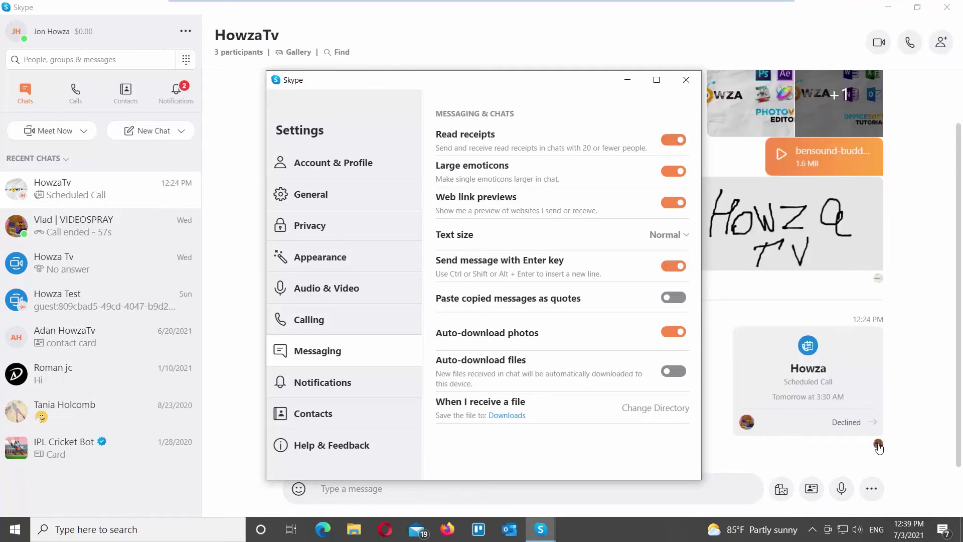
left_click(685, 79)
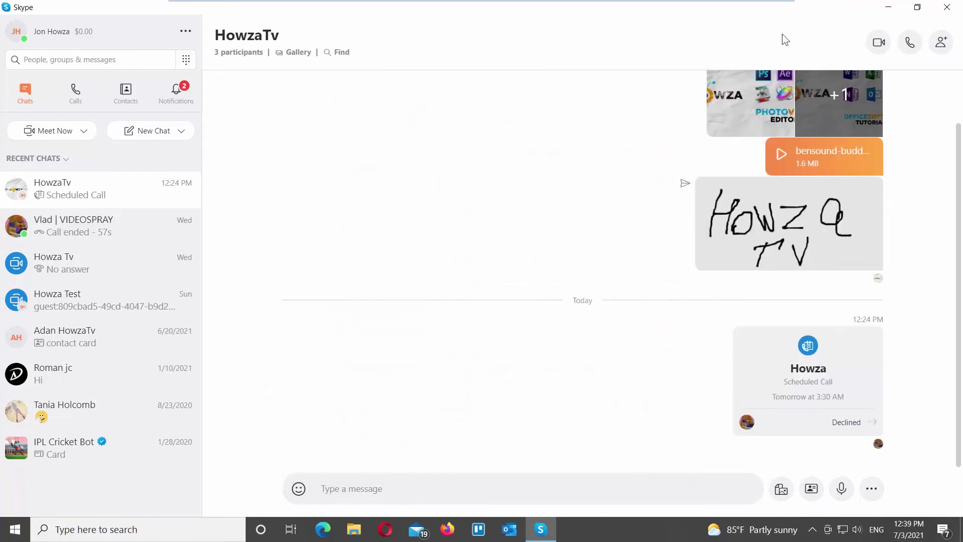